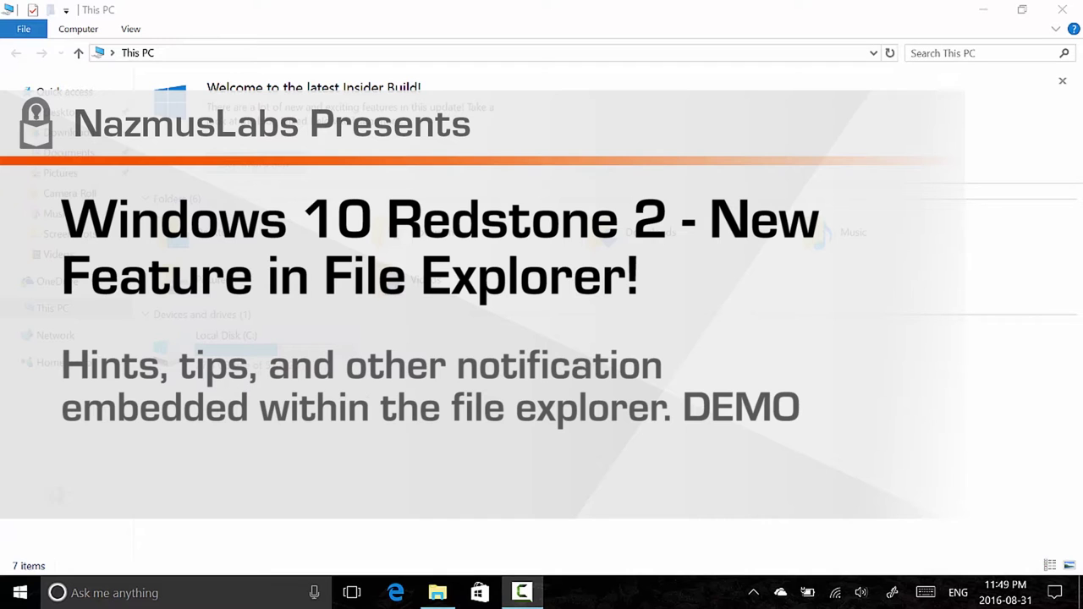
# Run winver to check the installed Windows version and build, and close the About Windows dialog
pyautogui.click(110, 594)
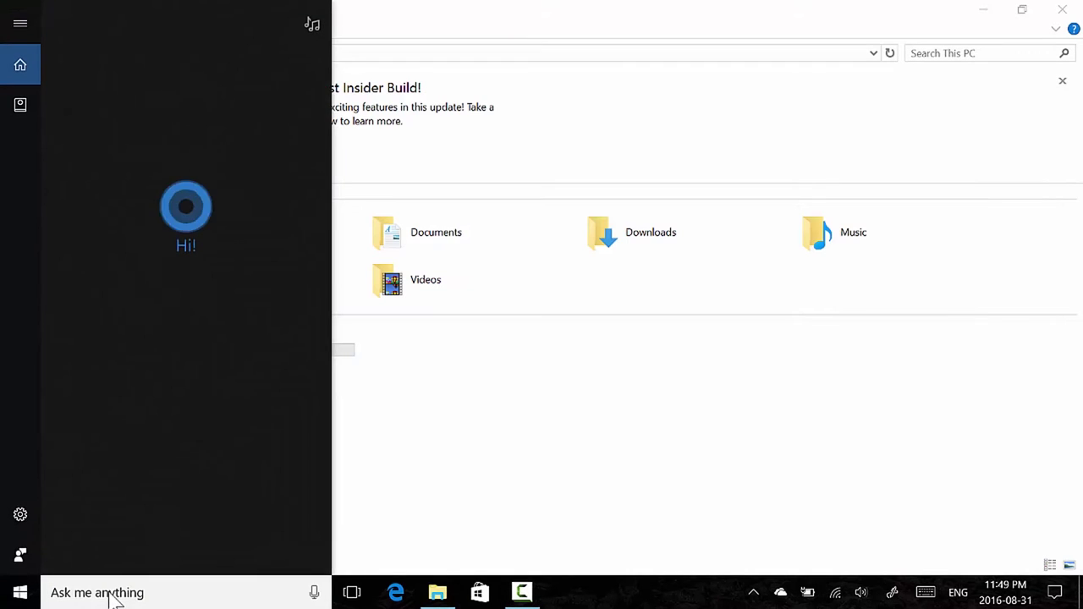
pyautogui.write('winv')
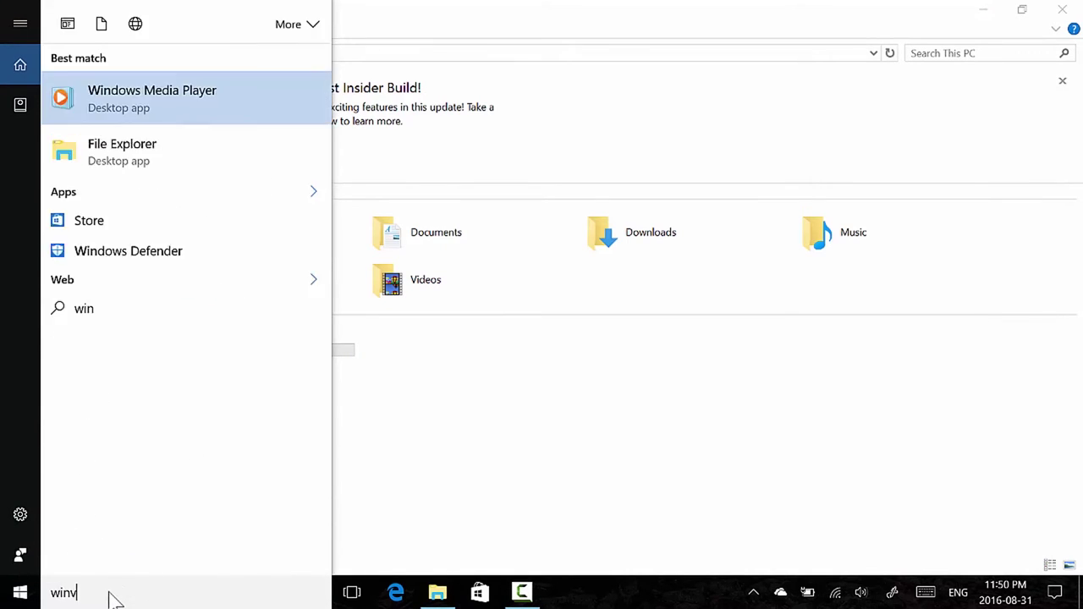
pyautogui.write('er')
pyautogui.press('Return')
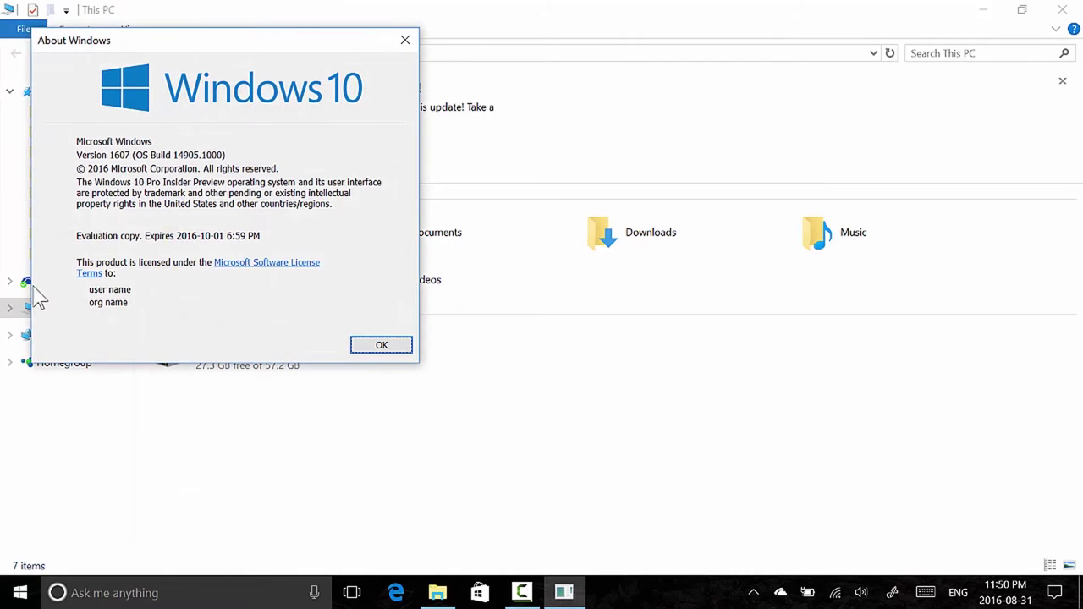
pyautogui.click(405, 40)
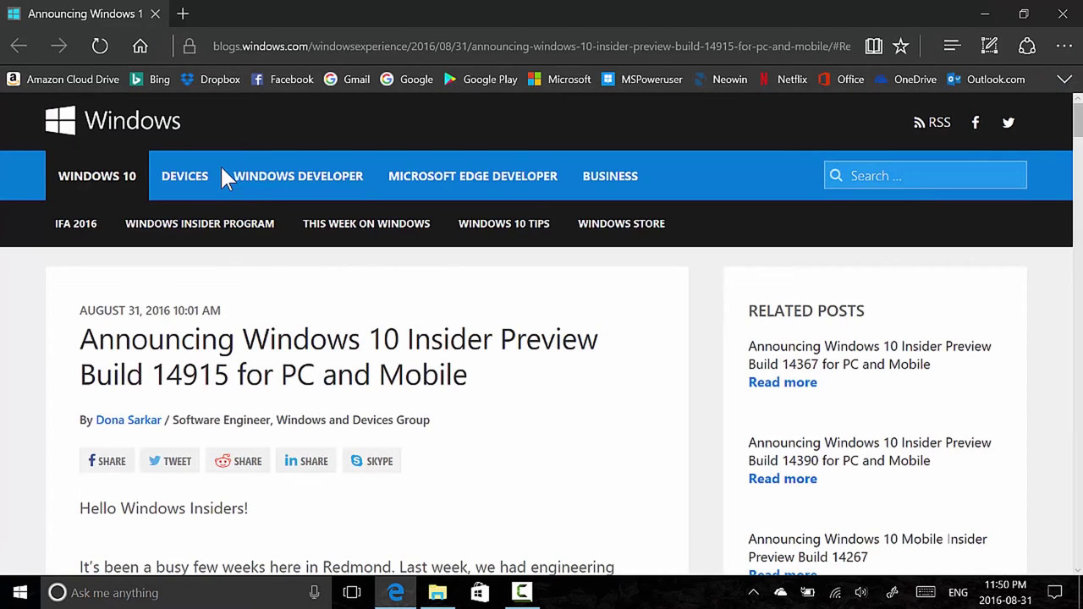
# Examine the opening of the Windows 10 Insider Preview Build 14915 announcement post in the Edge browser
pyautogui.scroll(-2, 221, 168)
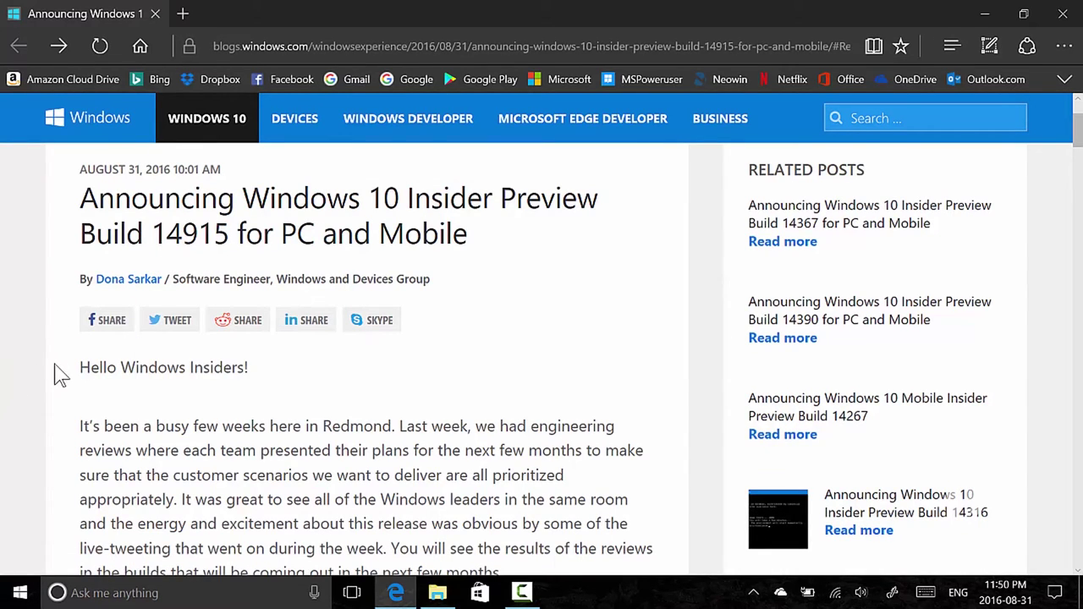
pyautogui.scroll(-1, 59, 375)
pyautogui.scroll(1, 59, 374)
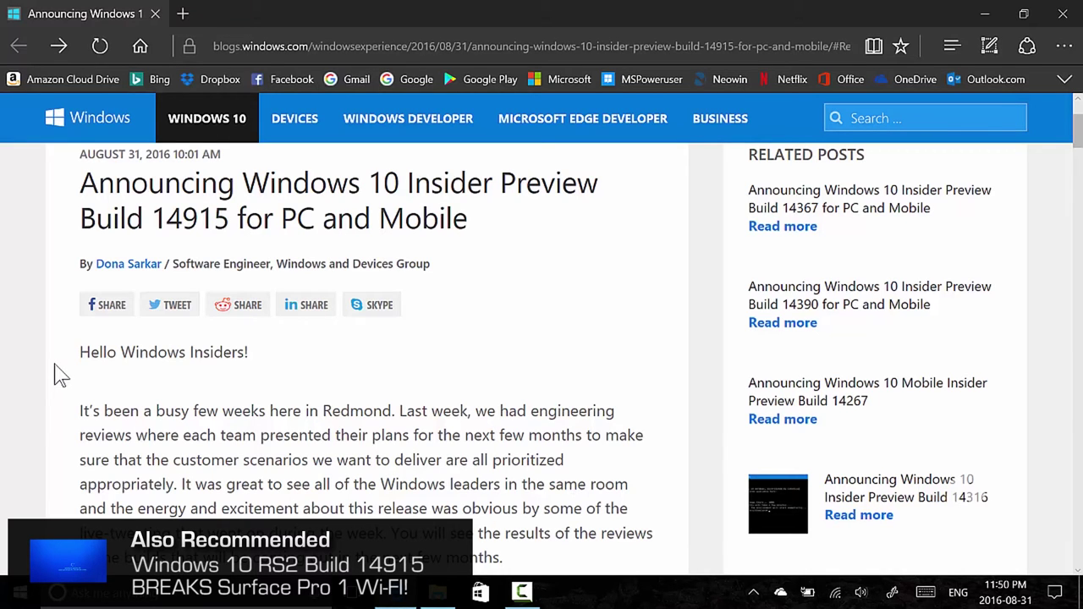
pyautogui.scroll(-2, 56, 374)
pyautogui.scroll(4, 56, 373)
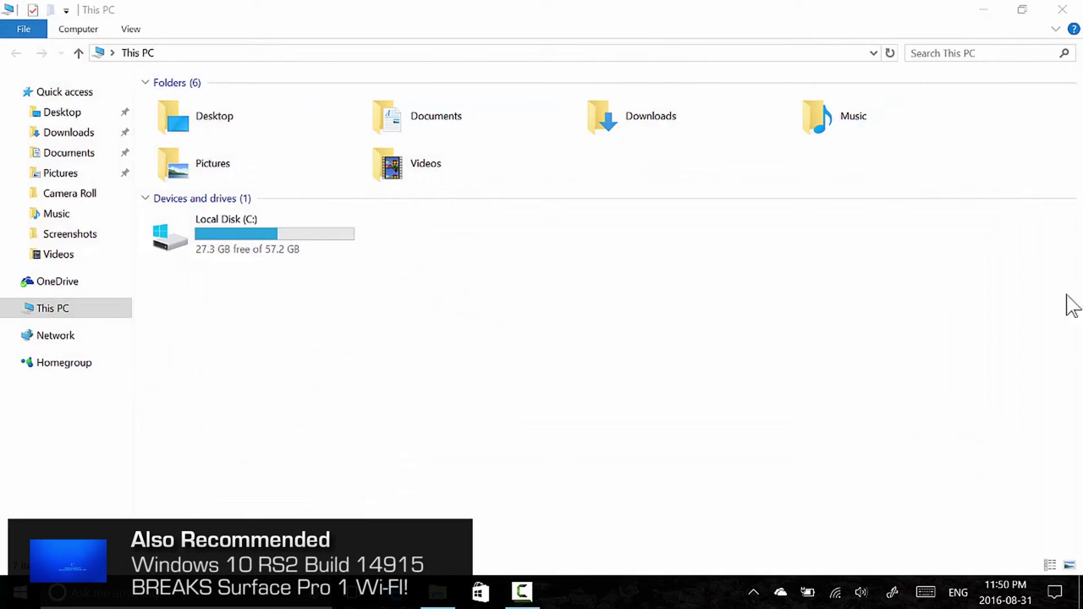
# Dismiss the Skype Preview notification in Action Center and open the Feedback Hub survey about File Explorer notifications
pyautogui.click(1056, 593)
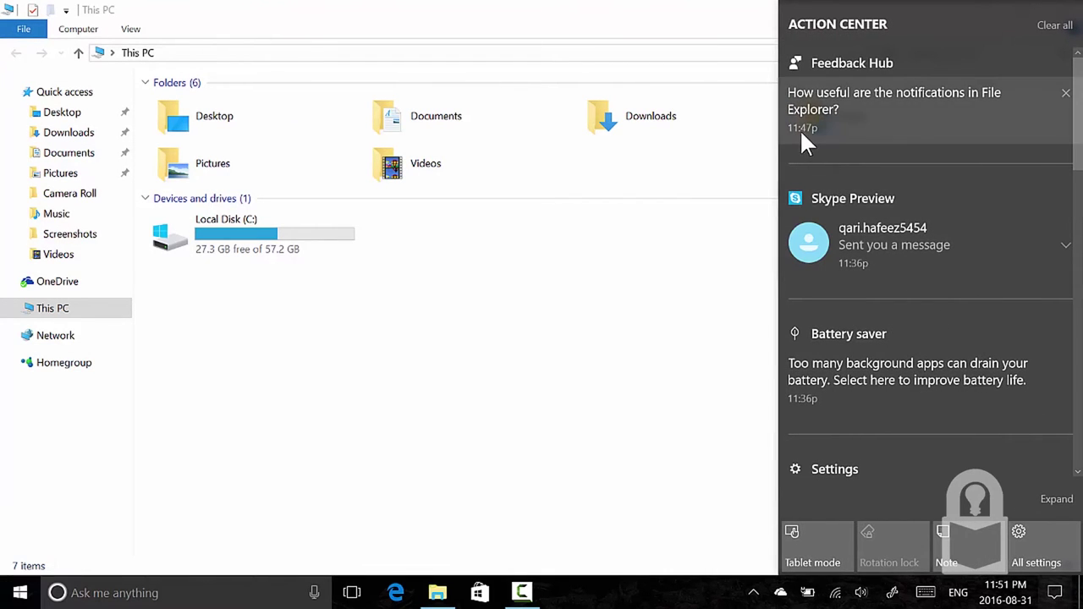
pyautogui.click(1065, 199)
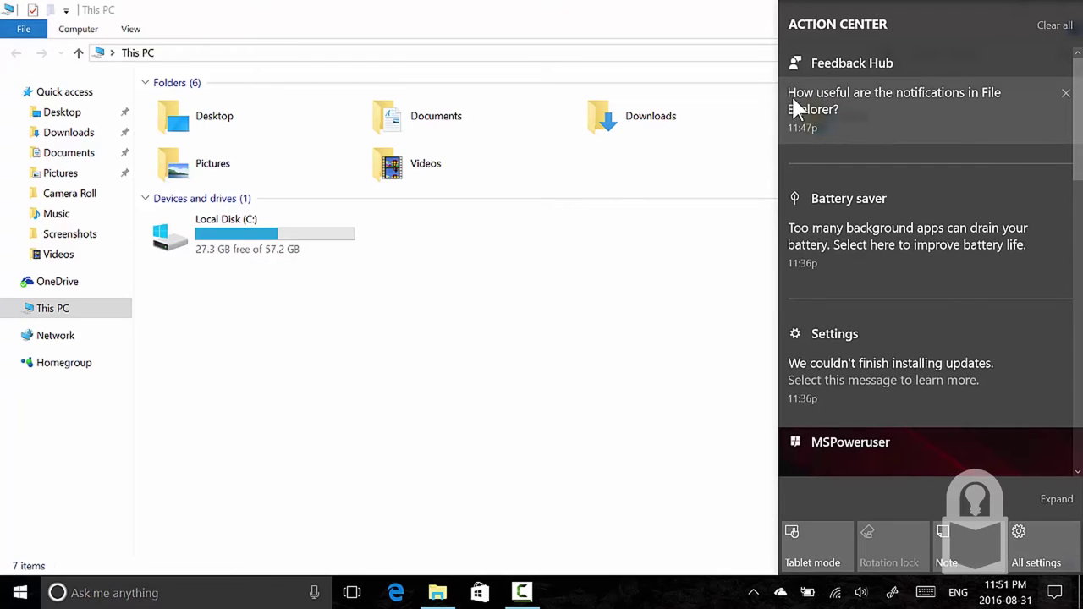
pyautogui.click(945, 107)
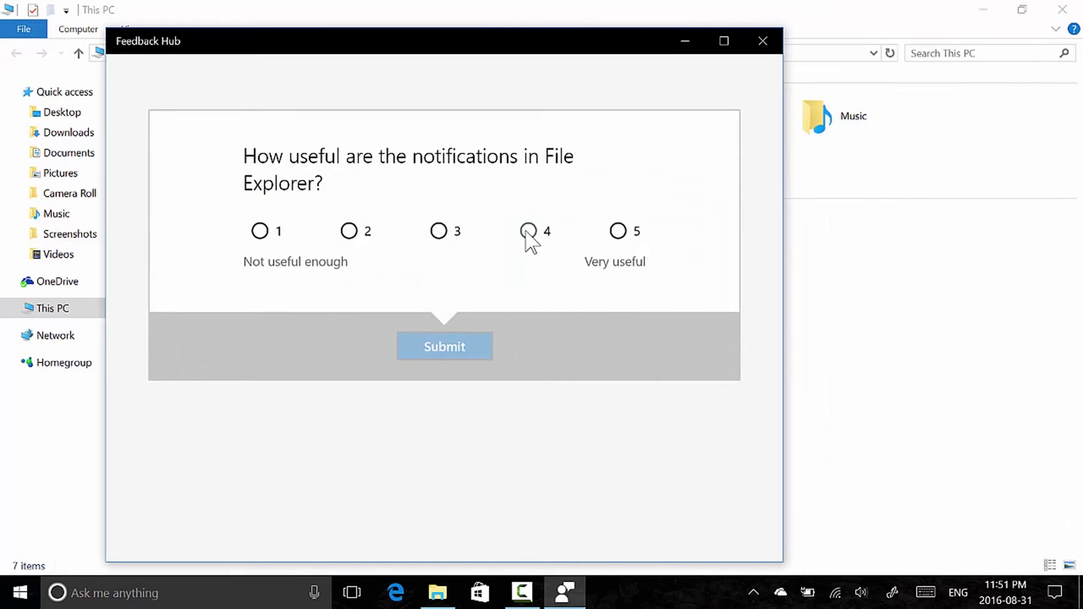
# Rate the notifications 4 and begin the improvement comment: "I think this might be very useful, but I would need to see more of such notifications,"
pyautogui.click(527, 236)
pyautogui.click(453, 346)
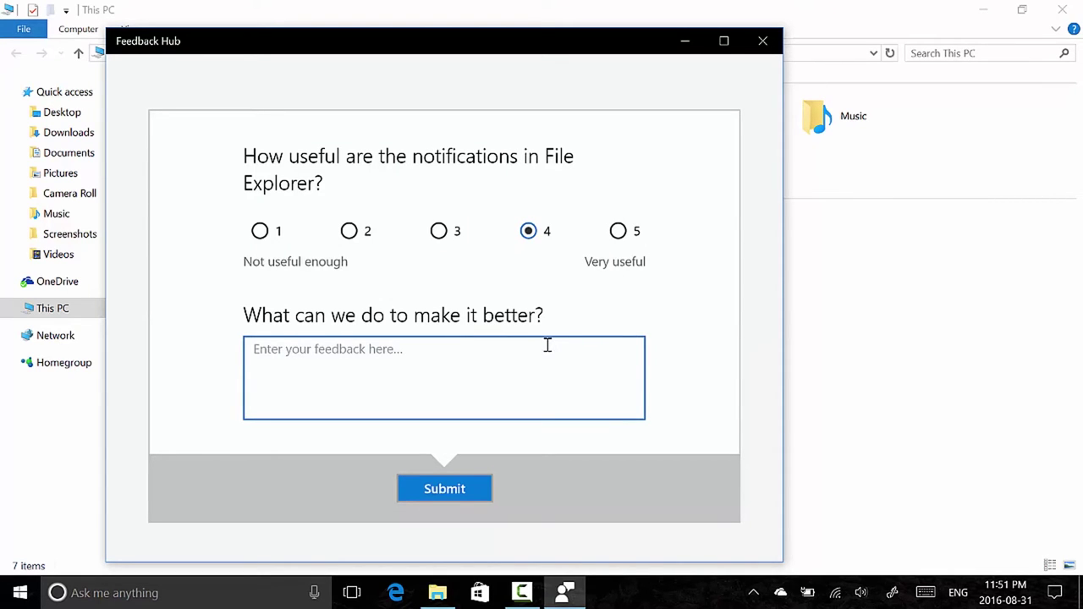
pyautogui.write('I')
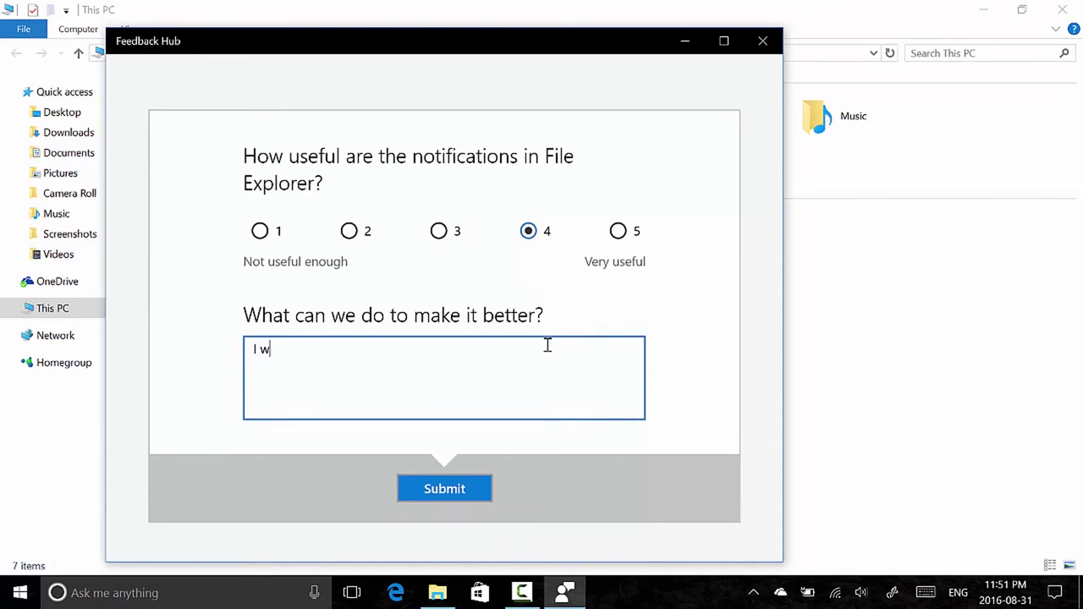
pyautogui.write(' think this might be ')
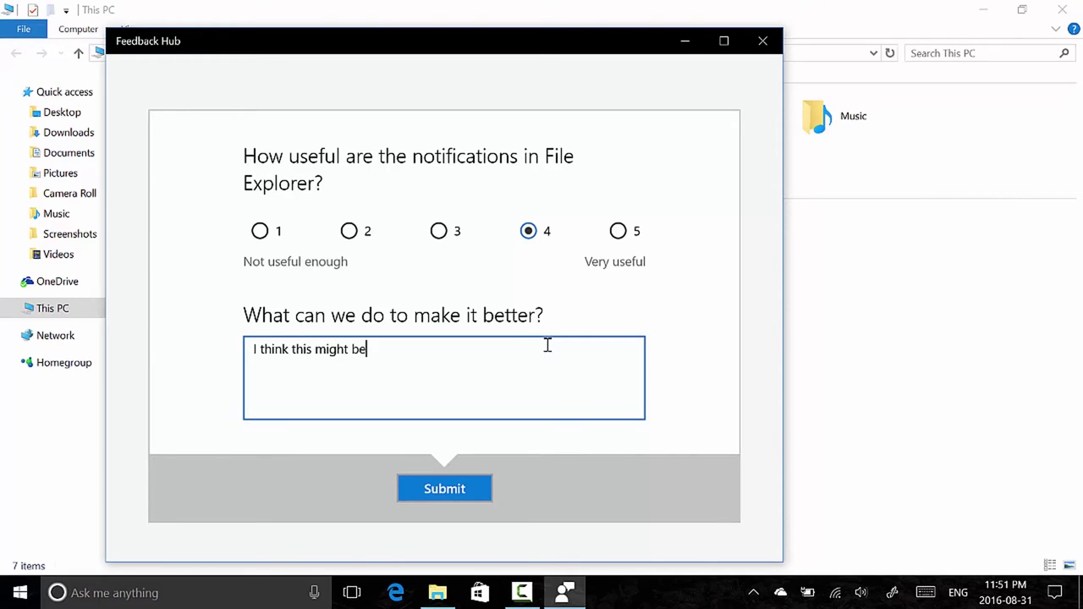
pyautogui.write('very useful, but I would need to see more of such')
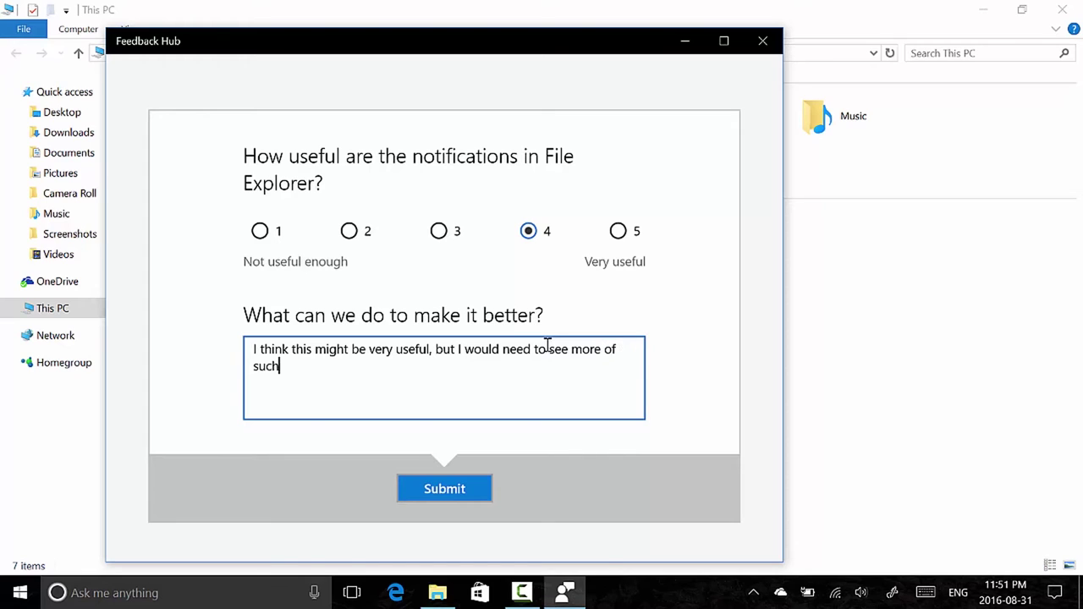
pyautogui.write(' notificatrion')
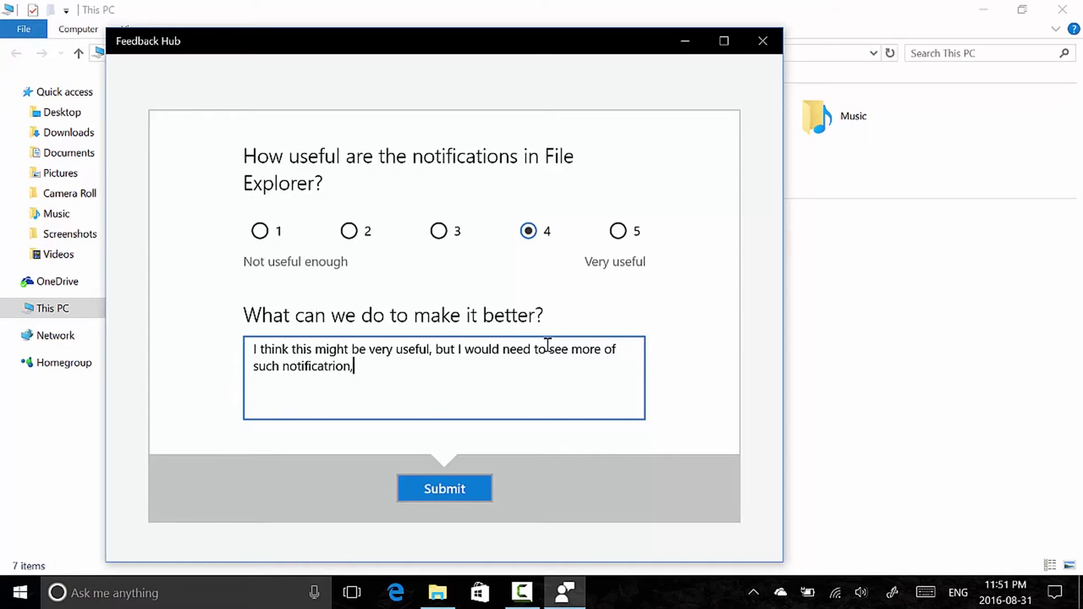
pyautogui.press('BackSpace')
pyautogui.press('BackSpace')
pyautogui.press('BackSpace')
pyautogui.press('BackSpace')
pyautogui.press('BackSpace')
pyautogui.write('ions ')
# Continue the comment with "perticularly those that re more relavent to file explorer or the desktop features to see if they really fit."
pyautogui.write('perticularly those re')
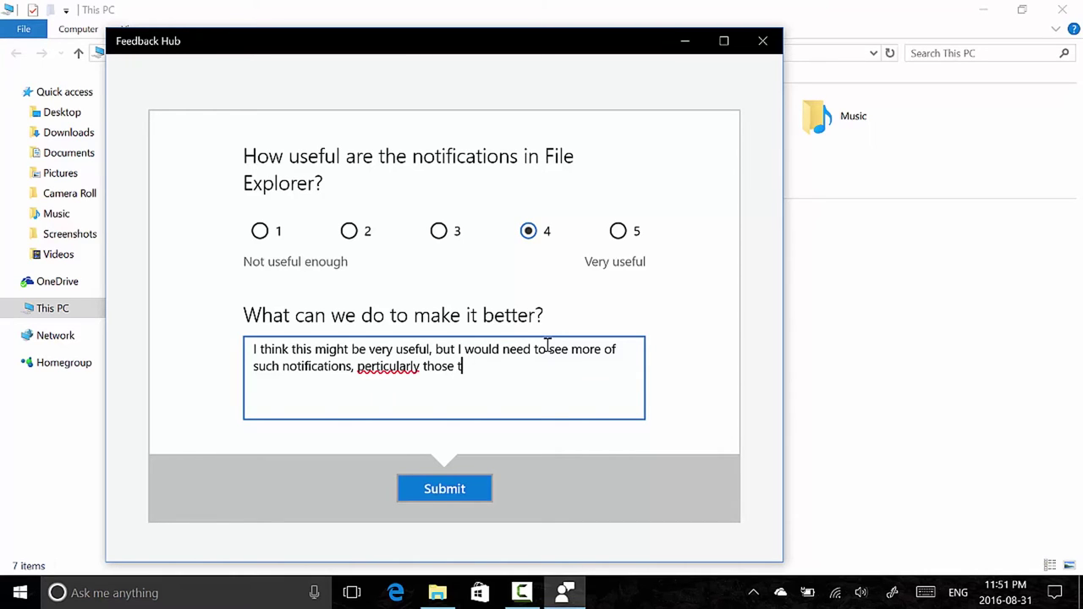
pyautogui.write('hat re more relave')
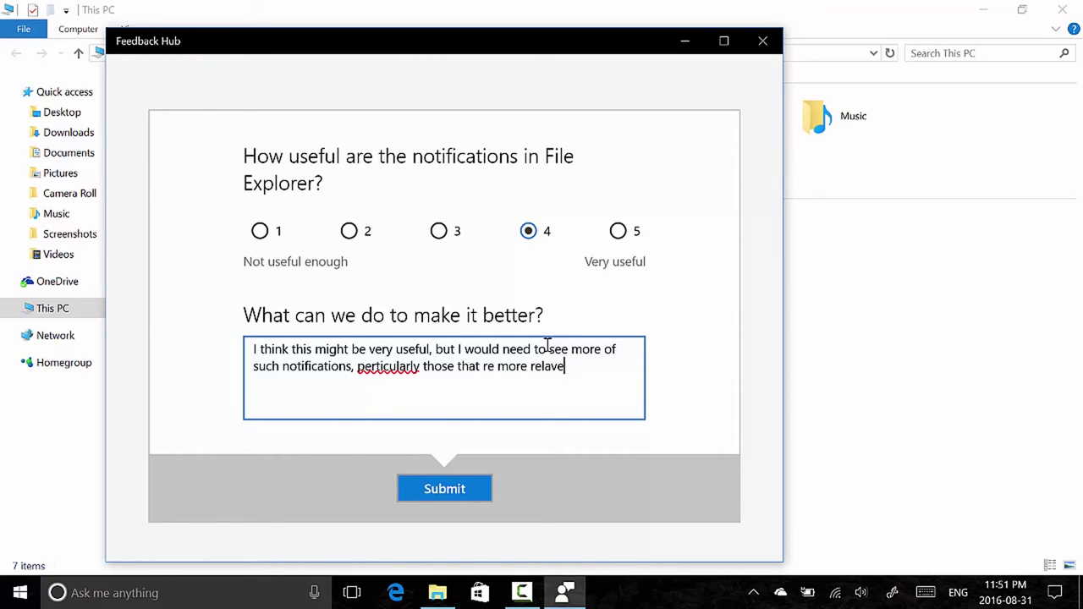
pyautogui.write('nt to file explorer ')
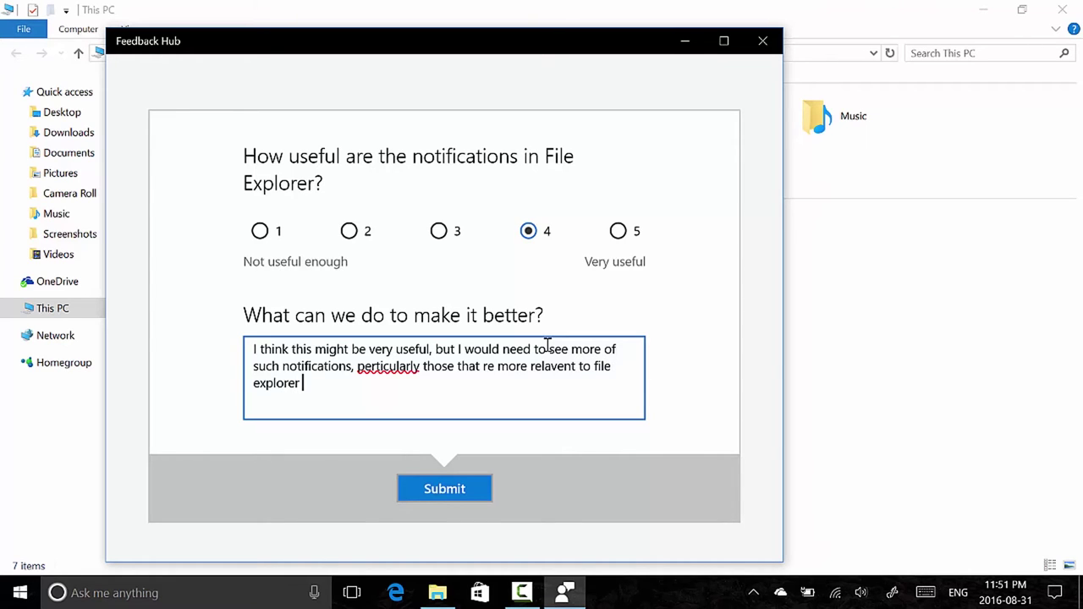
pyautogui.write('or the desktop')
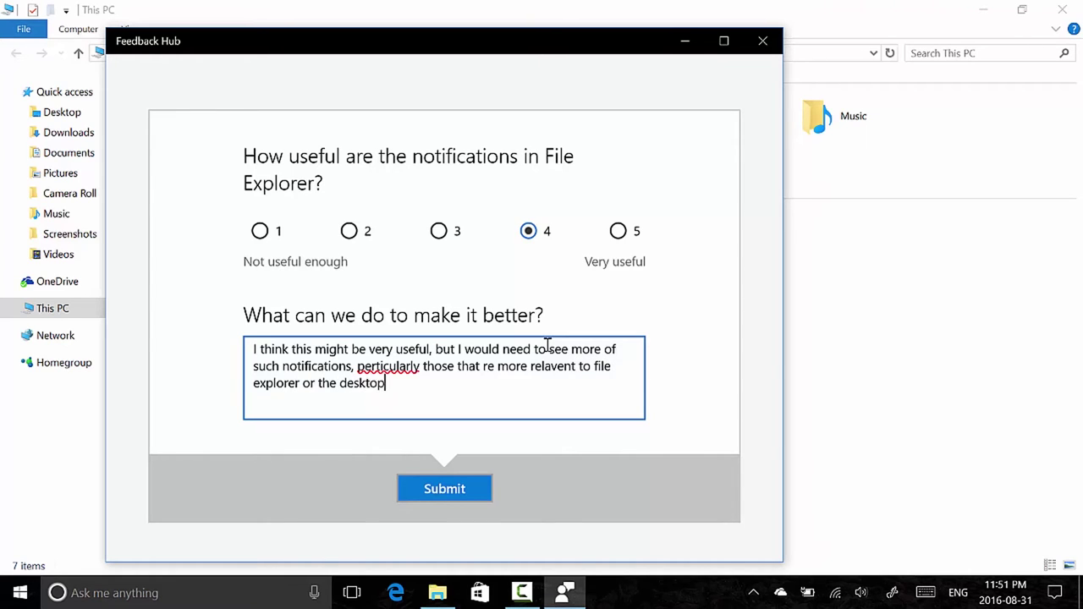
pyautogui.write(' features to see if they really fit.')
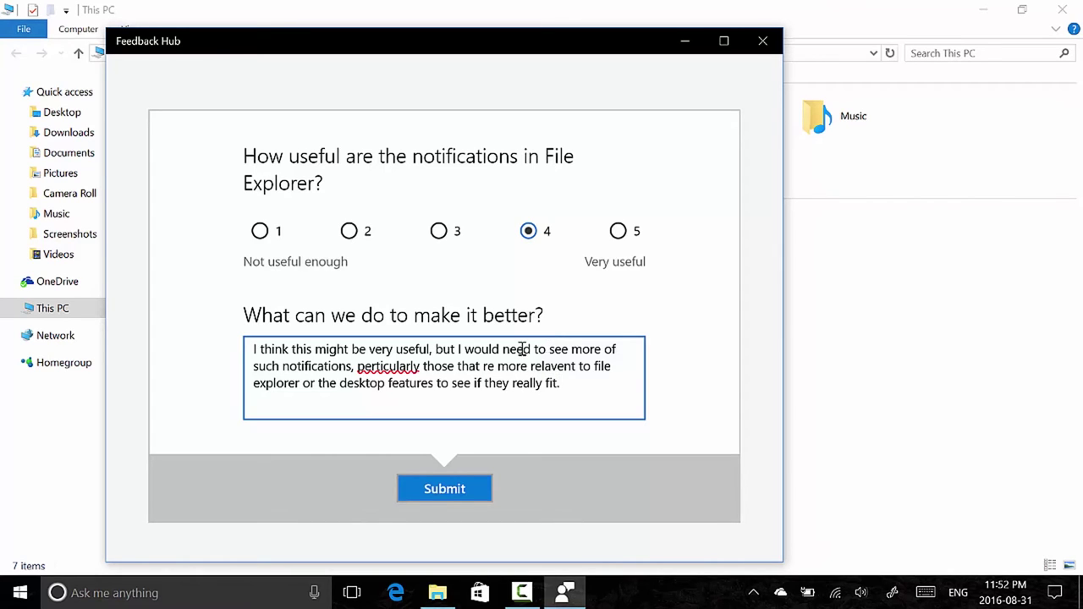
# Correct "perticularly" to "particularly" in the comment, then submit the feedback and close Feedback Hub
pyautogui.rightClick(380, 365)
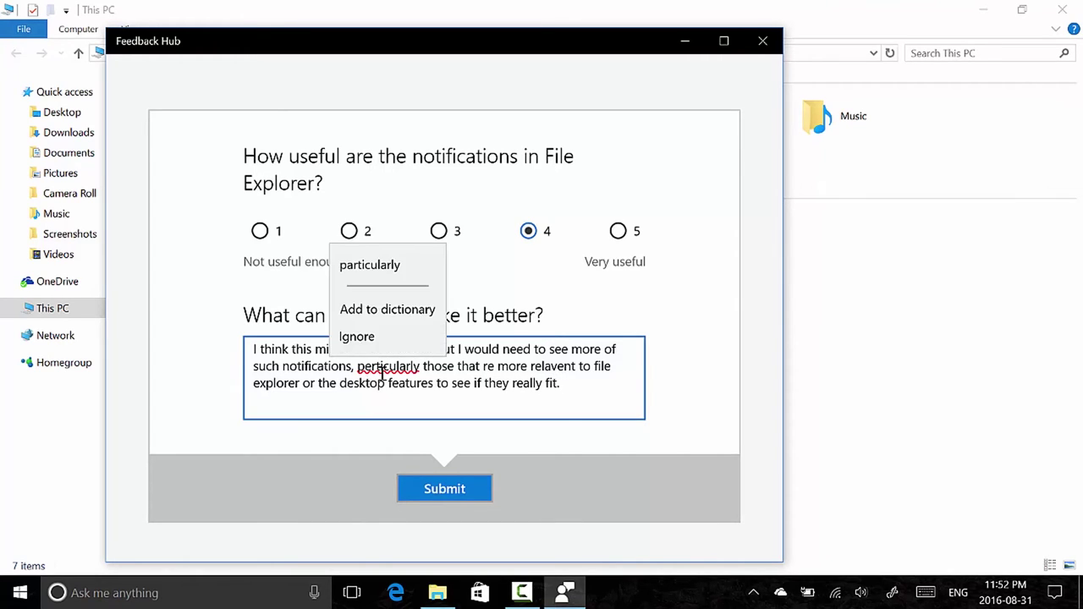
pyautogui.click(436, 288)
pyautogui.click(454, 497)
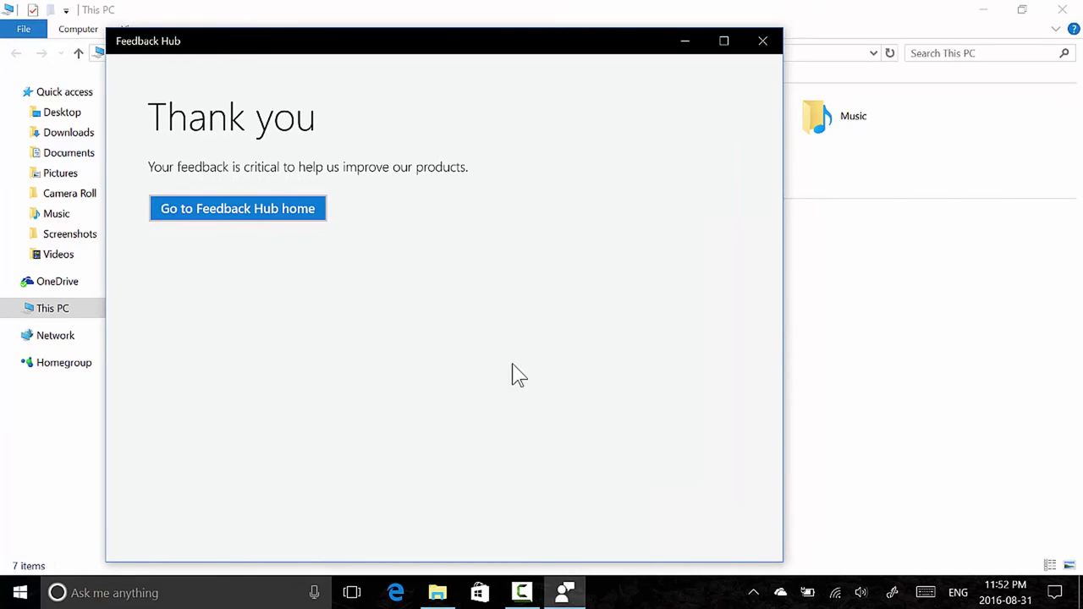
pyautogui.click(762, 41)
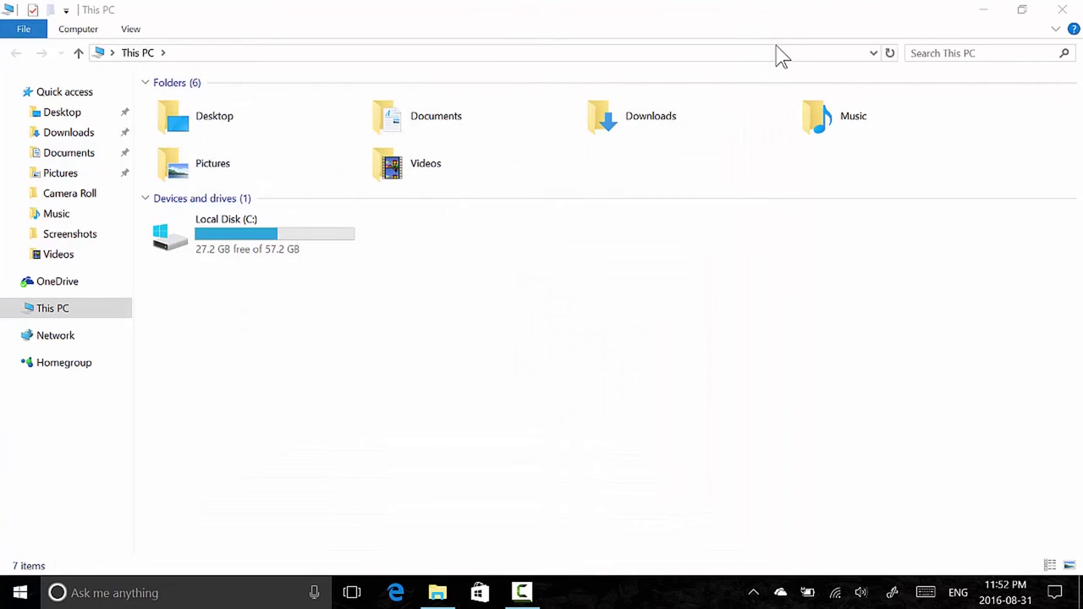
# Examine the "Show sync provider notifications" option in the advanced view settings of Folder Options, then cancel and close File Explorer
pyautogui.click(135, 29)
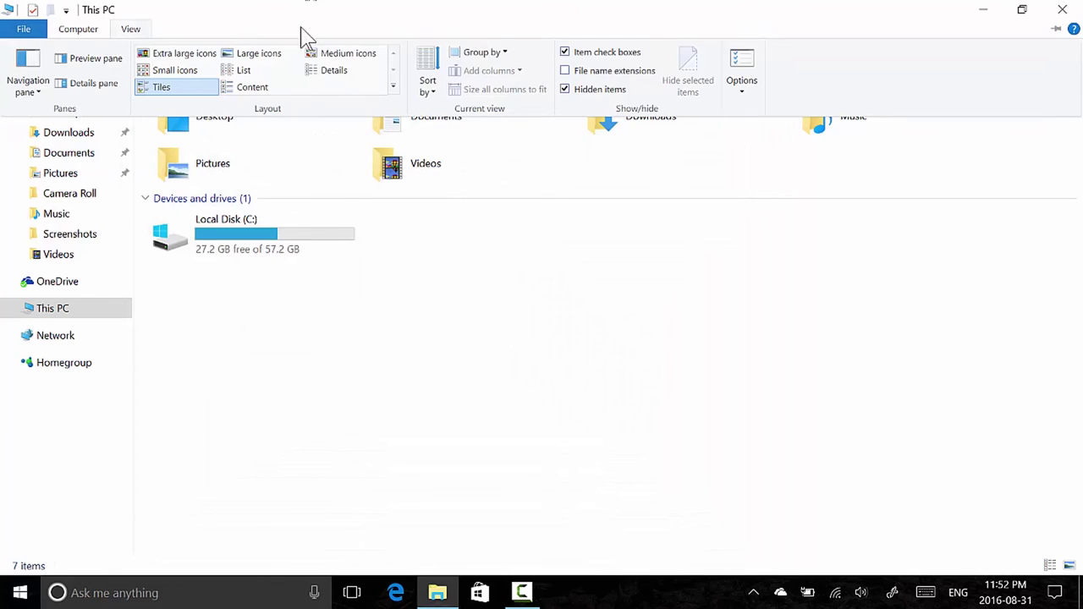
pyautogui.click(738, 62)
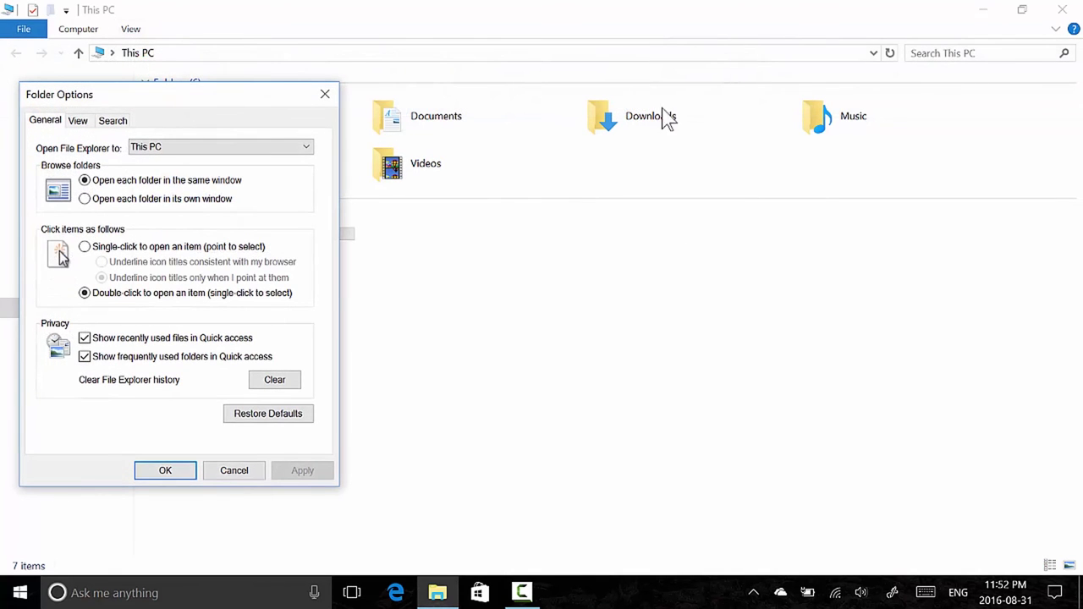
pyautogui.click(81, 123)
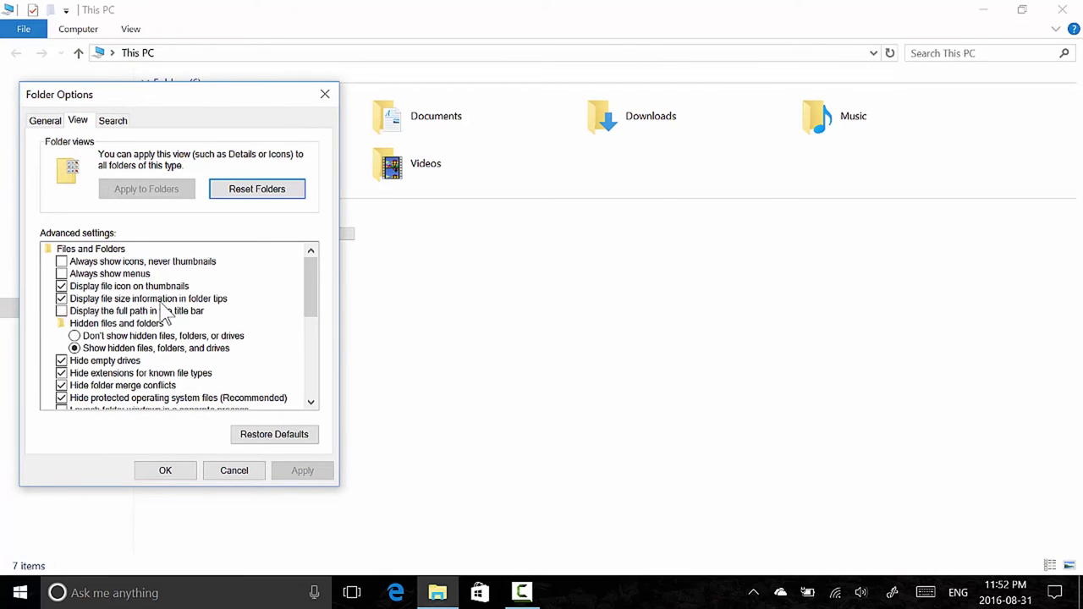
pyautogui.scroll(-2, 169, 393)
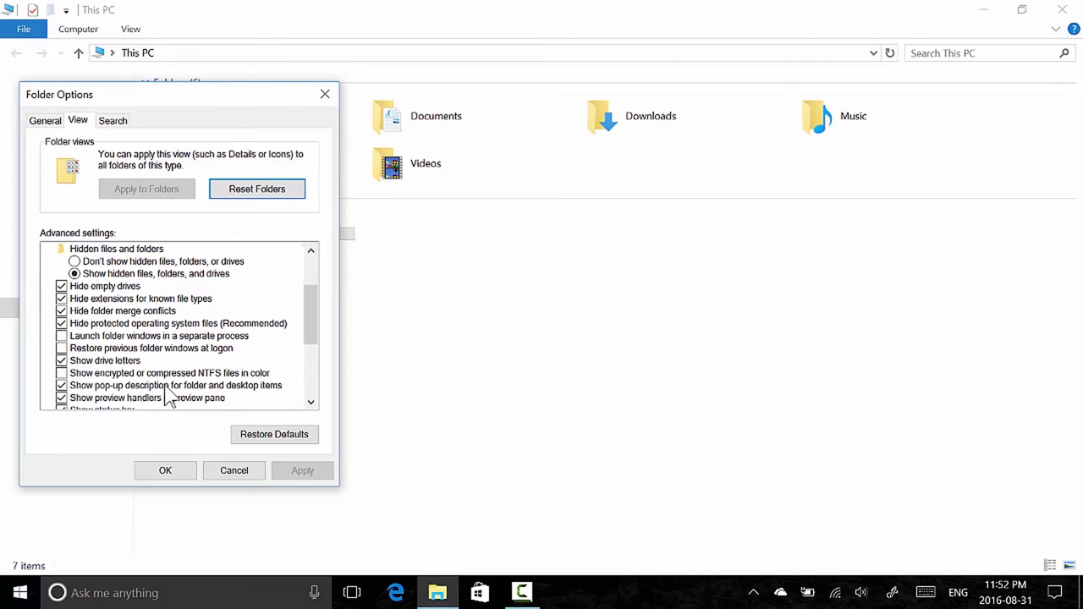
pyautogui.scroll(-2, 169, 397)
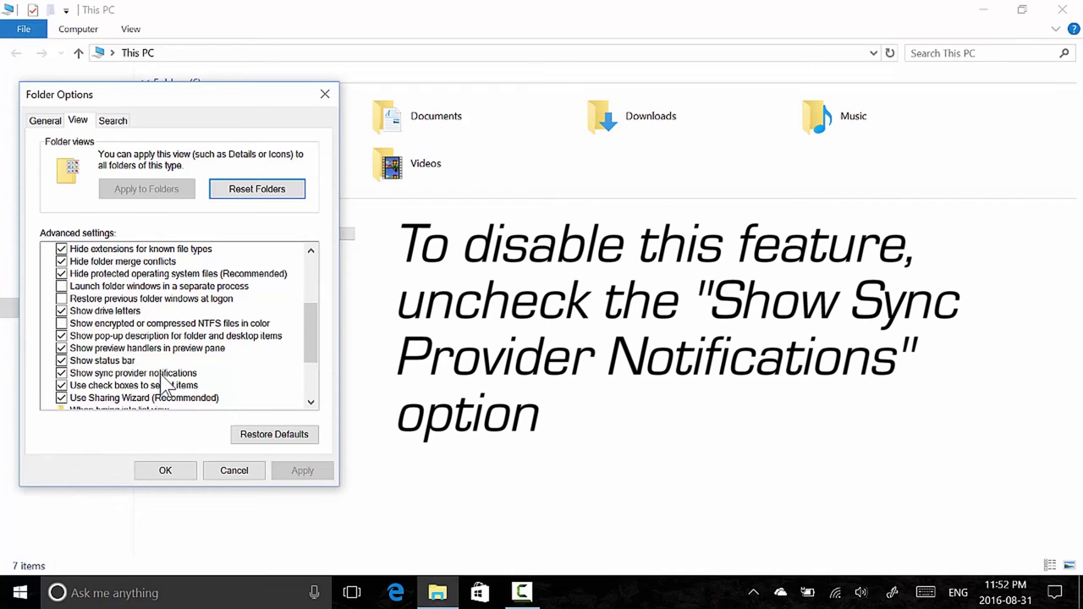
pyautogui.click(235, 470)
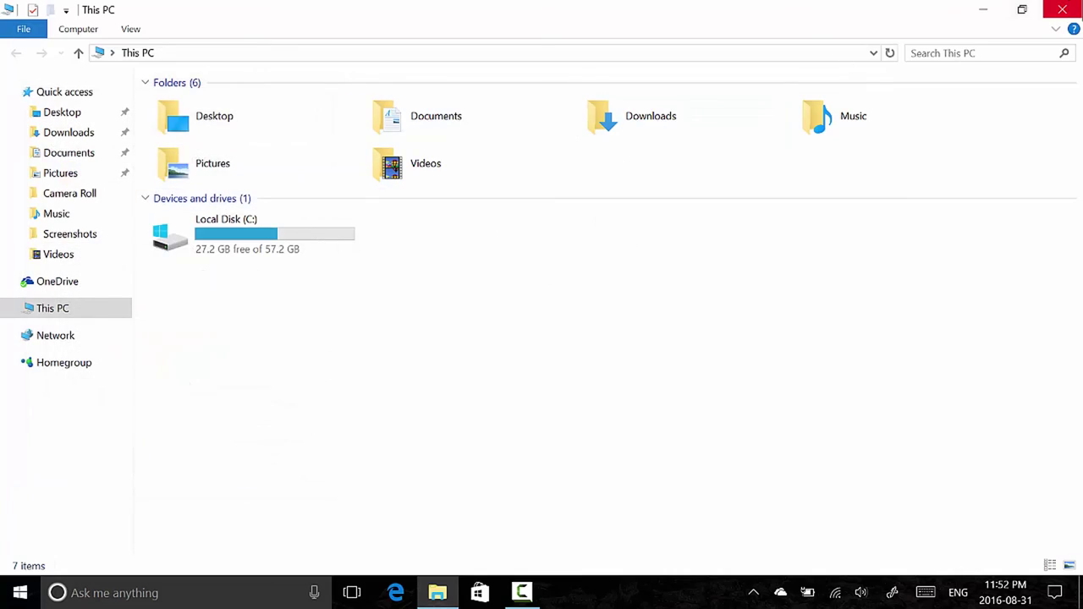
pyautogui.click(1062, 9)
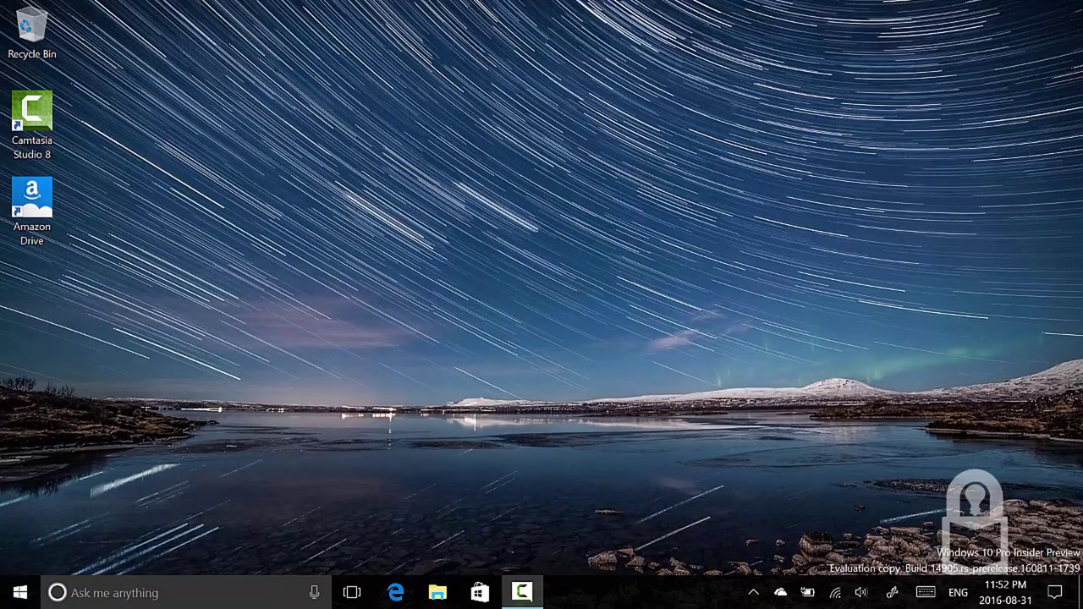